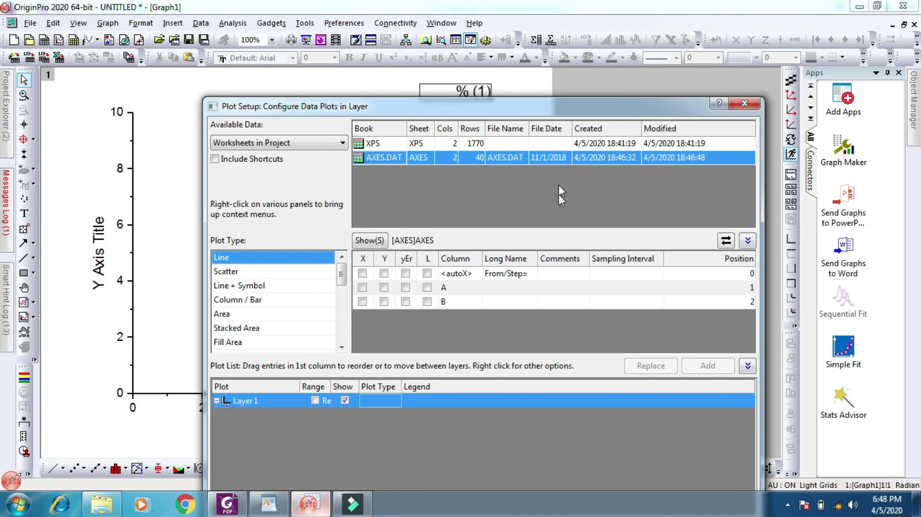
Assign column A as X and column B as Y for the AXES sheet and add the line plot to Layer 1
drag(518, 114, 526, 64)
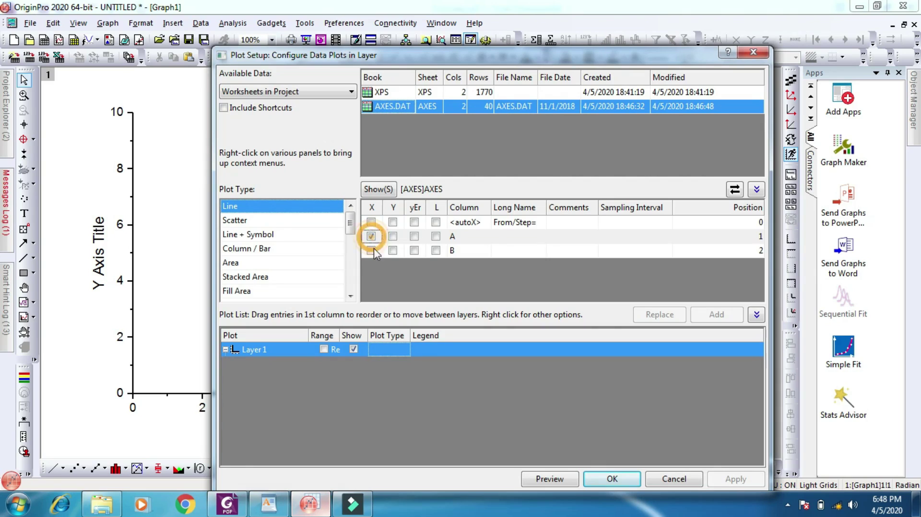
click(392, 251)
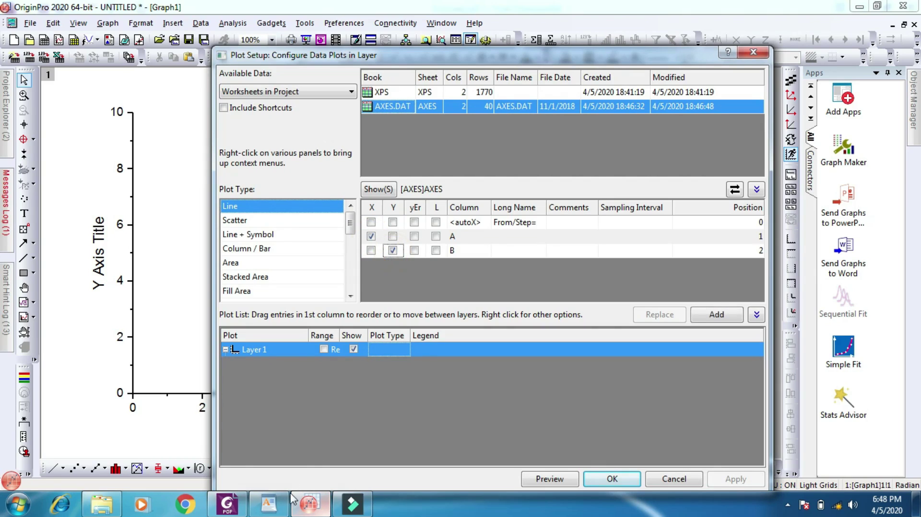
click(713, 318)
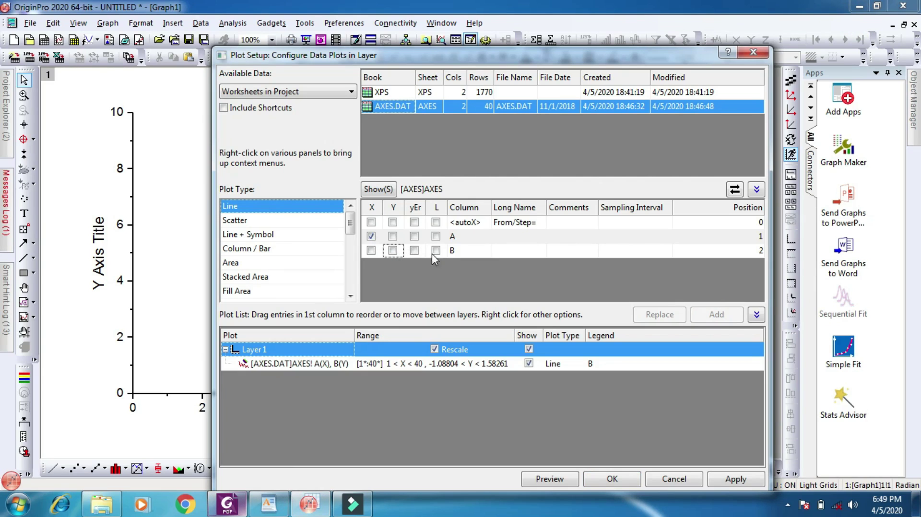
click(393, 251)
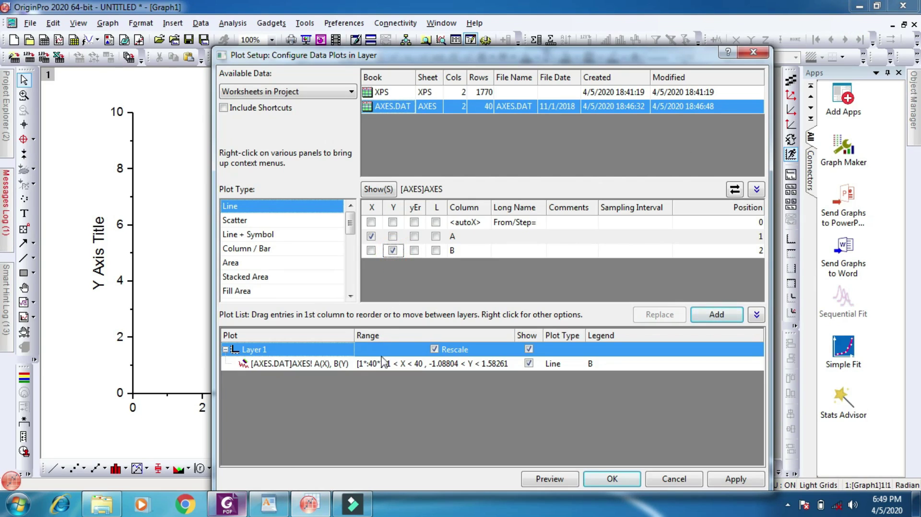
Remove the AXES.DAT line plot from Layer 1
right_click(368, 366)
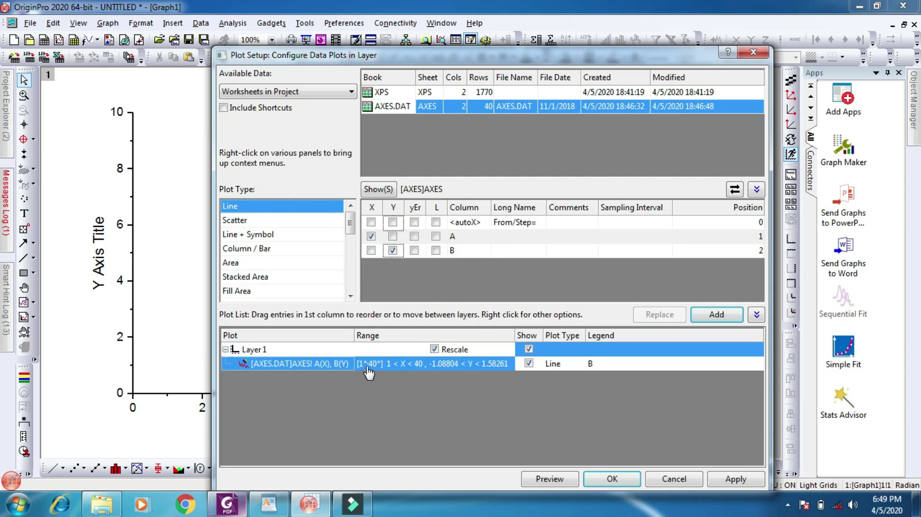
click(400, 203)
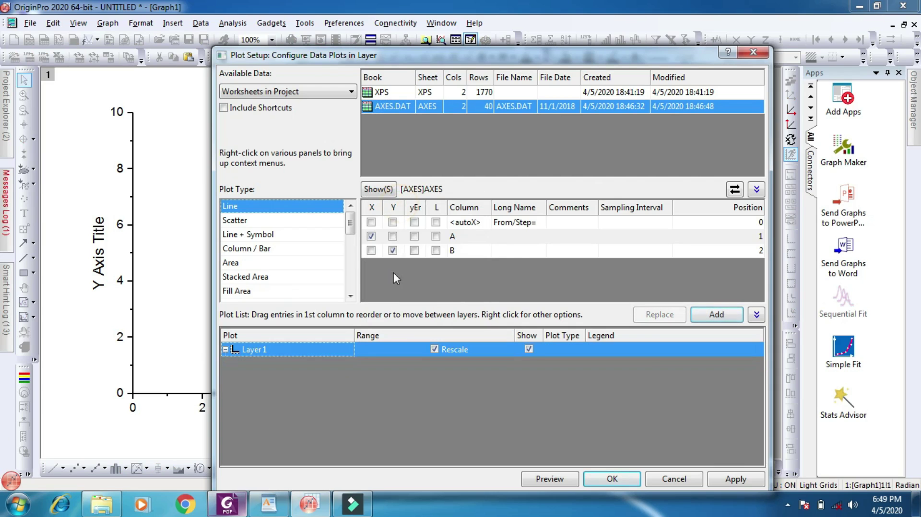
Add the AXES A(X), B(Y) line plot to Layer 1 three times
click(715, 314)
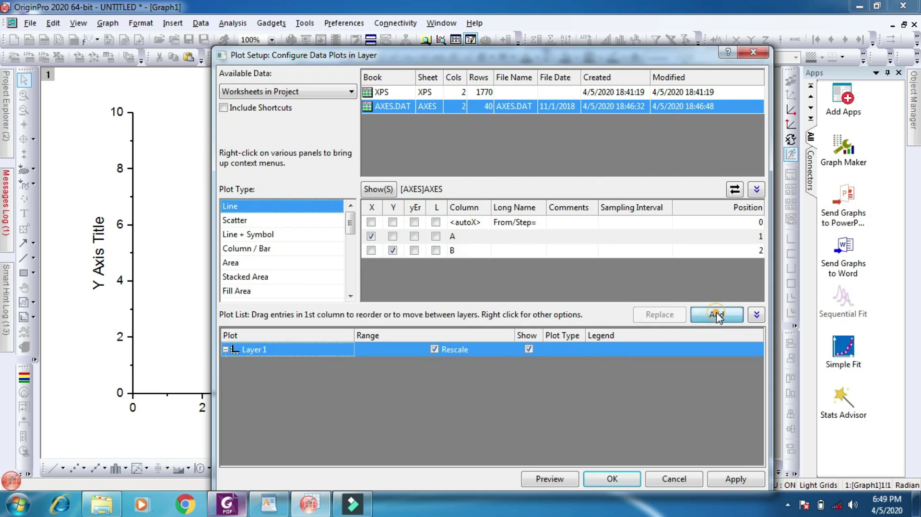
click(371, 236)
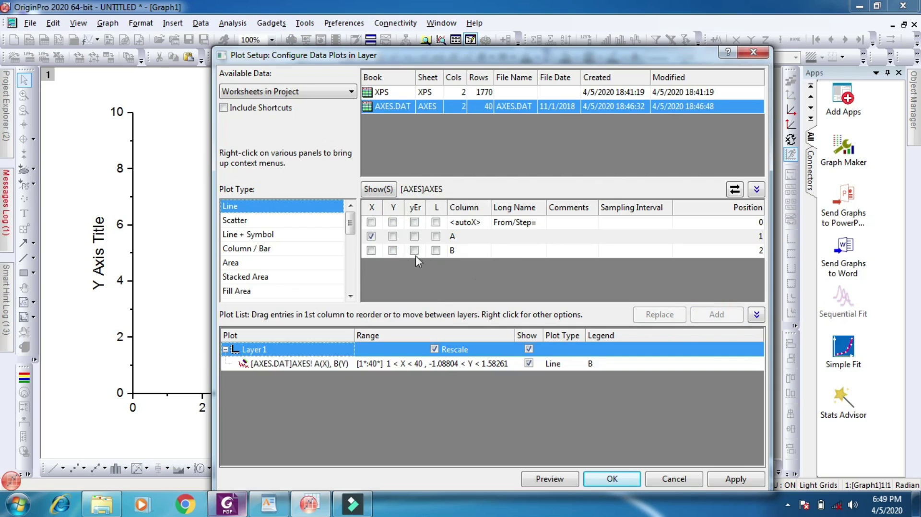
click(393, 251)
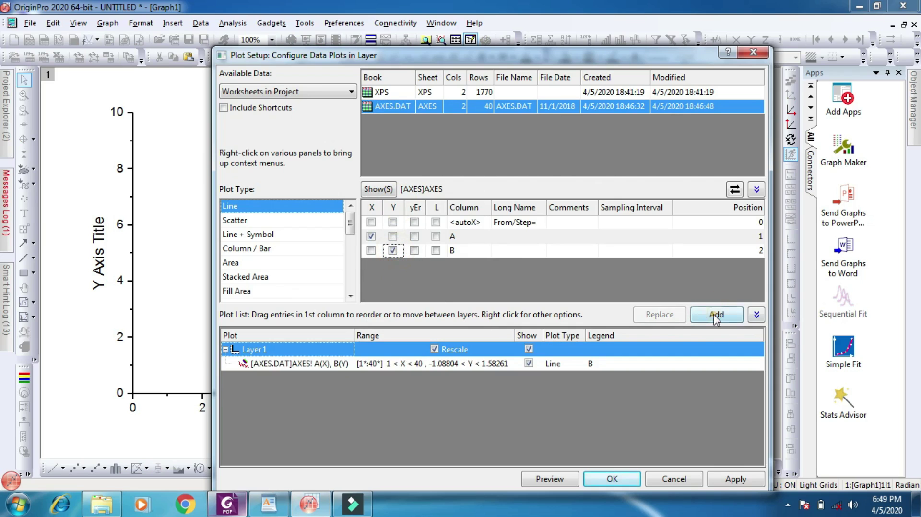
click(716, 316)
click(393, 250)
click(716, 314)
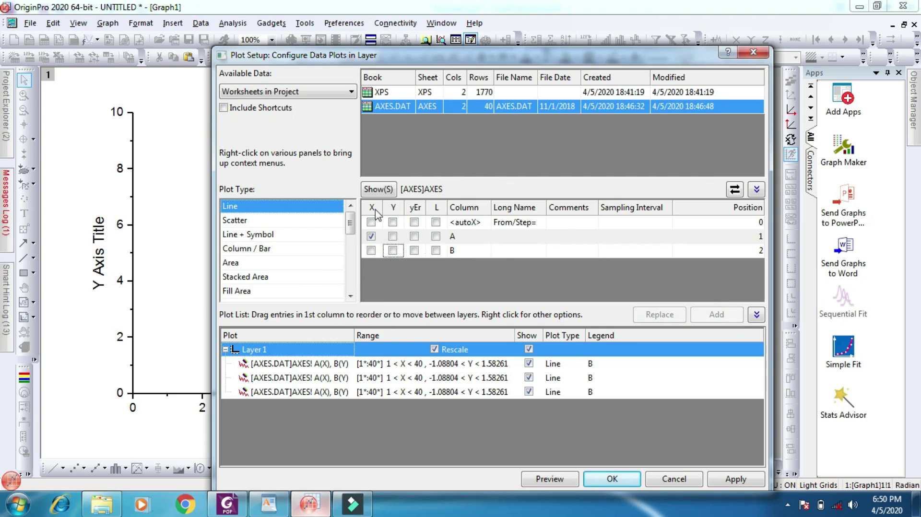
mouse_move(348, 229)
mouse_down()
mouse_move(357, 287)
mouse_move(354, 219)
mouse_up()
click(756, 192)
click(757, 192)
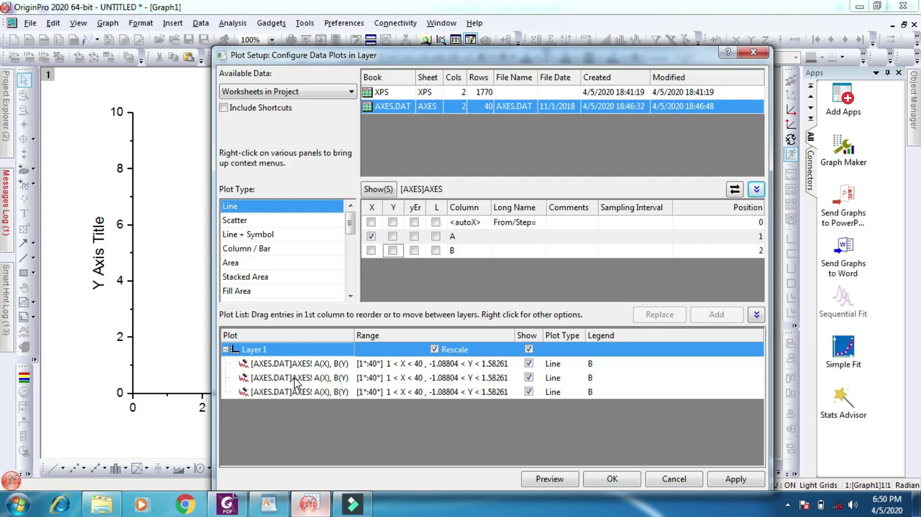
click(363, 349)
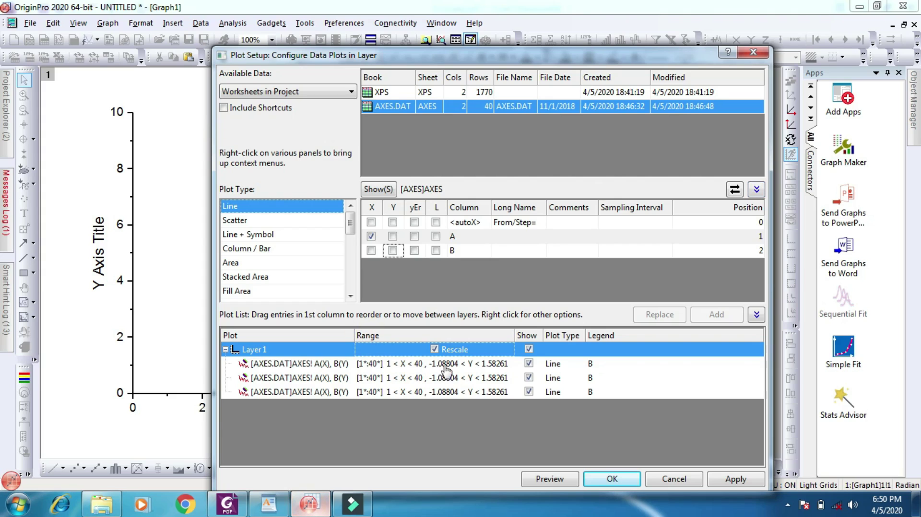
click(282, 365)
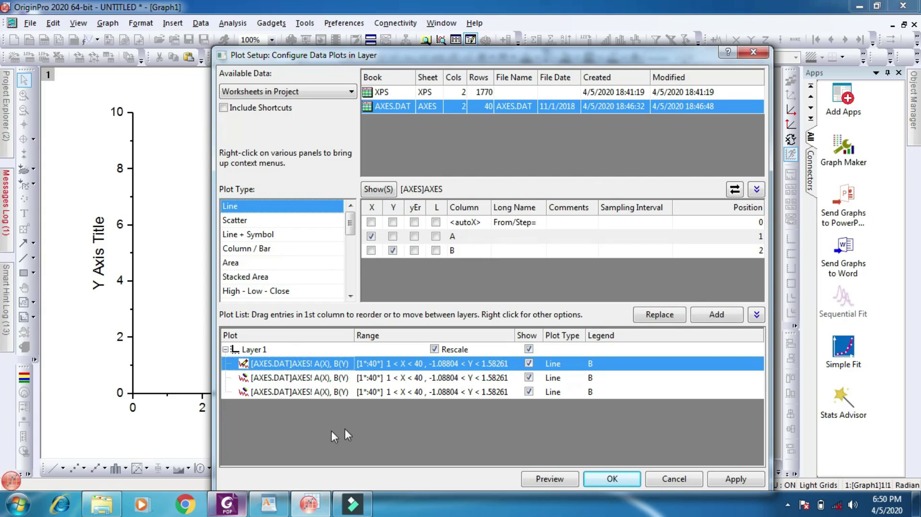
click(434, 350)
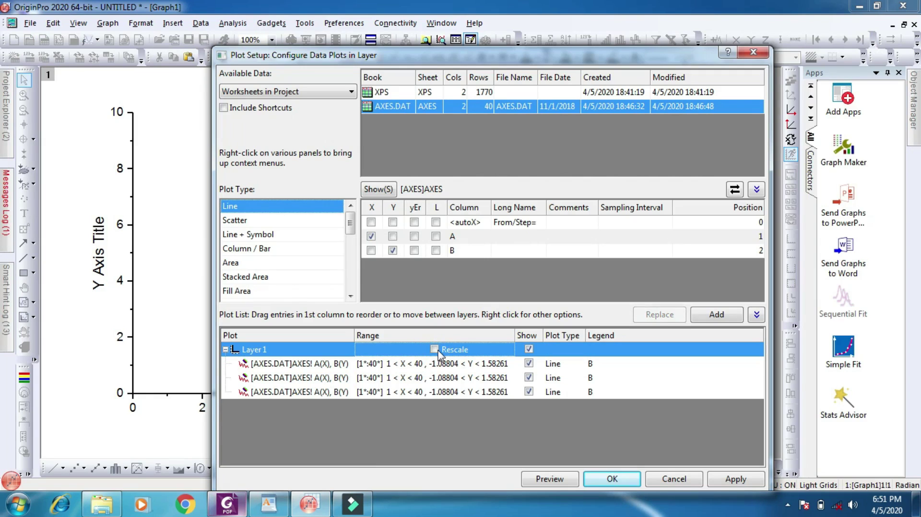
Turn off the automatic range of the first AXES plot and limit it to rows 1 to 20
click(382, 363)
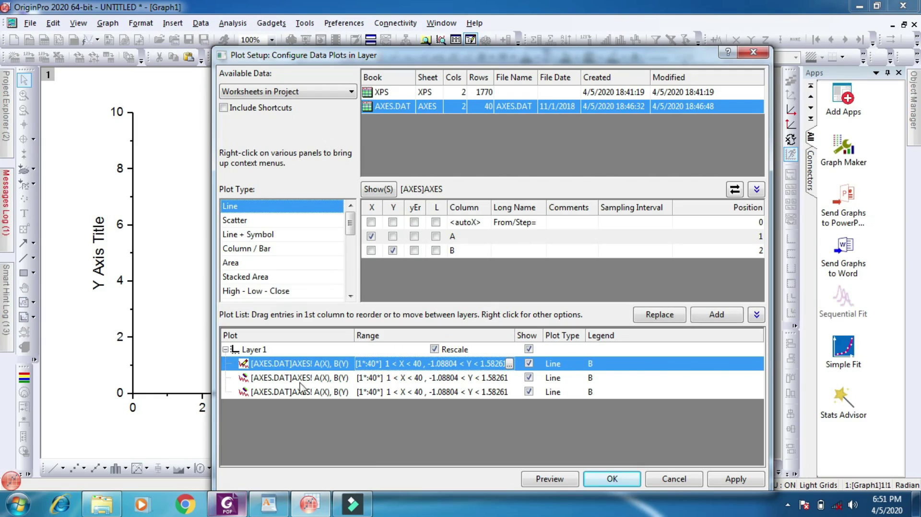
click(510, 365)
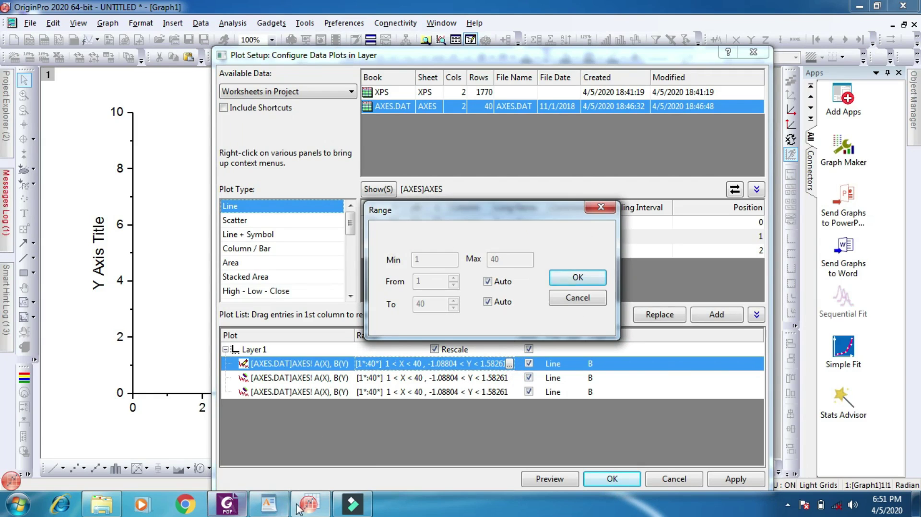
click(488, 282)
click(488, 301)
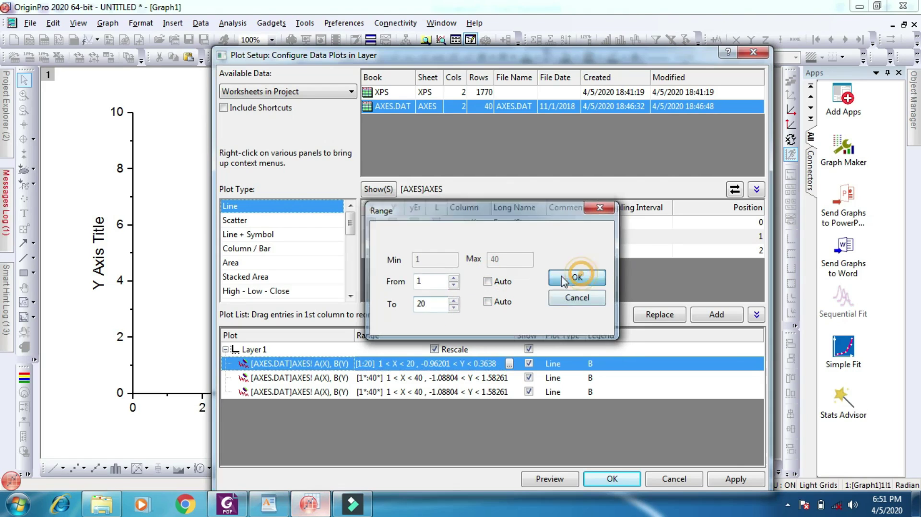
click(578, 277)
Turn off the automatic range of the second AXES plot and limit it to rows 20 to 30
click(378, 379)
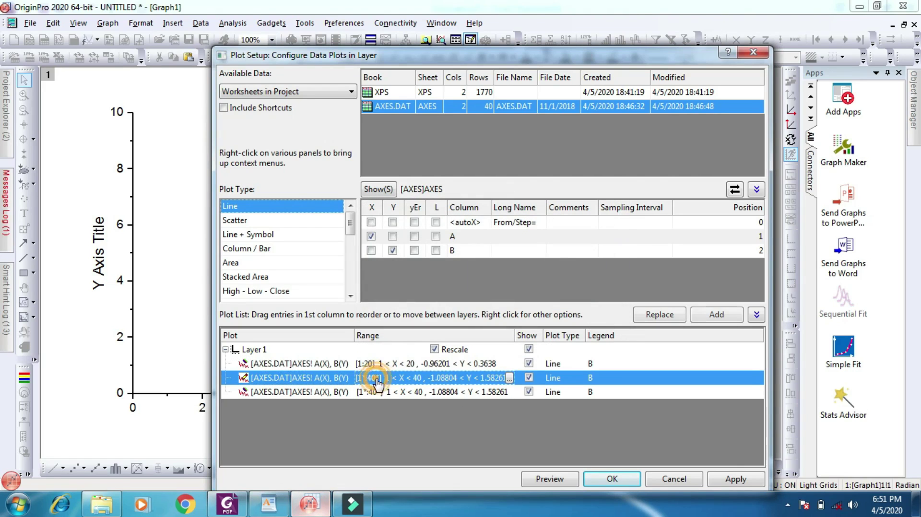
click(509, 378)
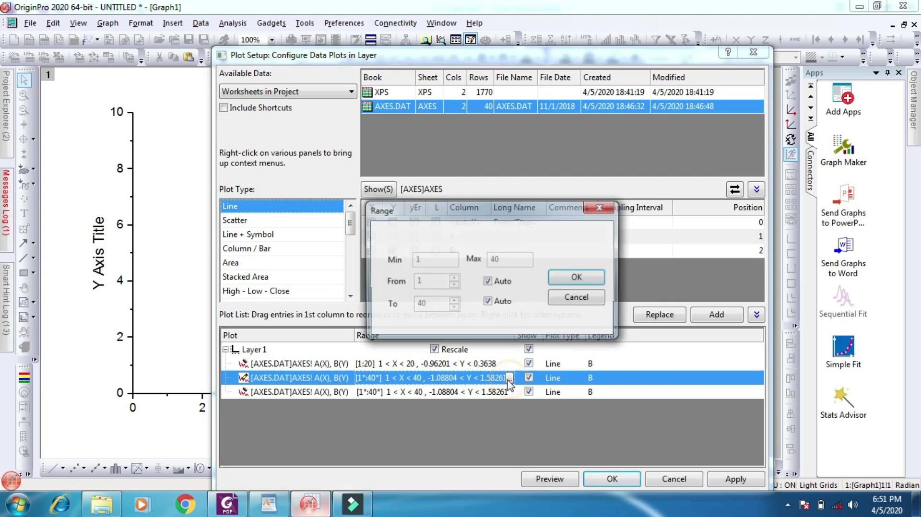
click(496, 283)
click(490, 302)
click(449, 287)
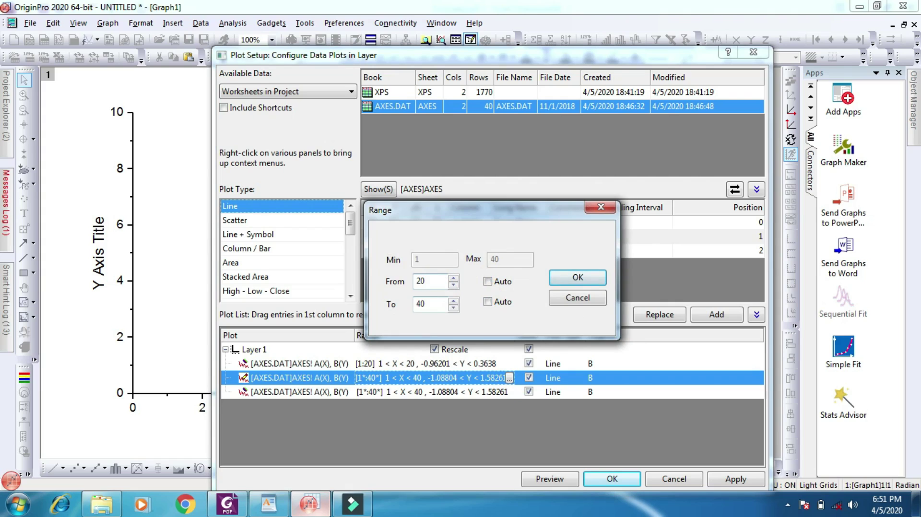
click(435, 302)
text(30)
click(564, 283)
Limit the third AXES plot to rows 30 to 40 and apply the plot setup to the graph
click(514, 394)
click(510, 393)
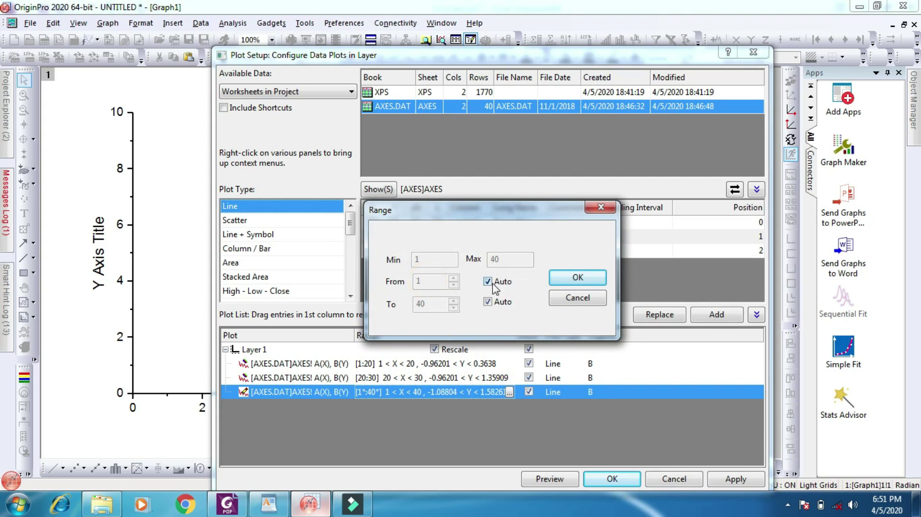
click(488, 281)
click(487, 302)
double_click(434, 282)
key(BackSpace)
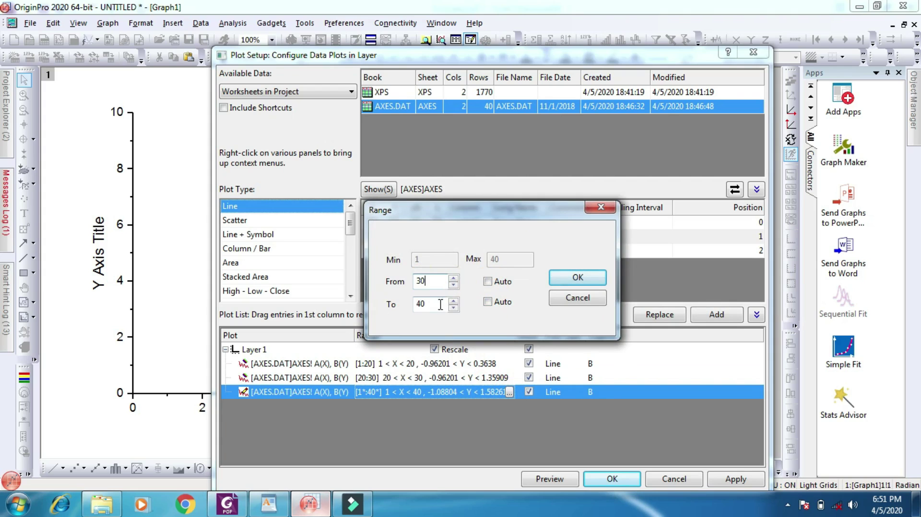
text(30)
click(573, 278)
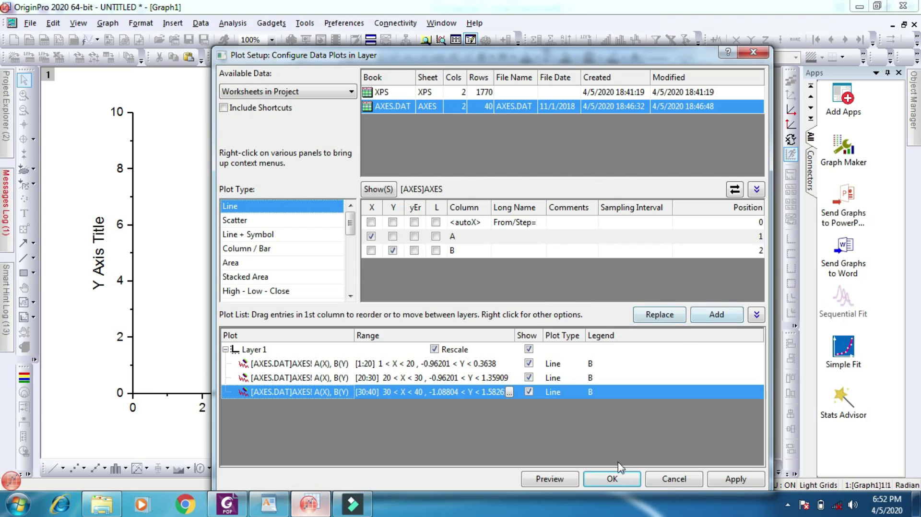
click(726, 481)
click(611, 481)
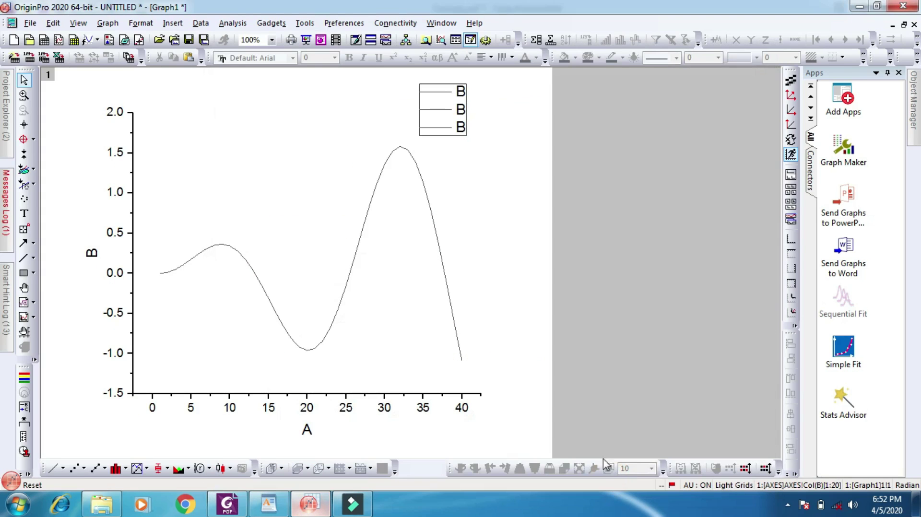
Change the line style of the curve's middle segment [20:30] to Short Dash
right_click(368, 209)
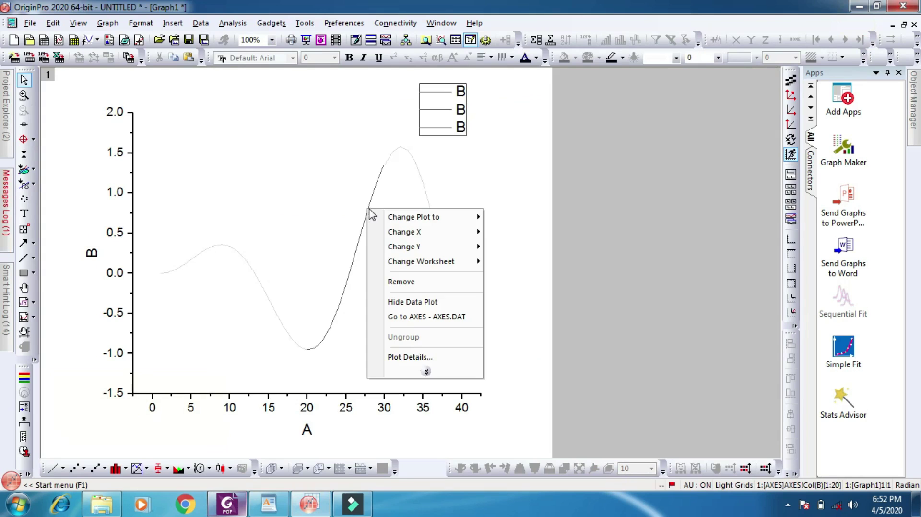
click(408, 358)
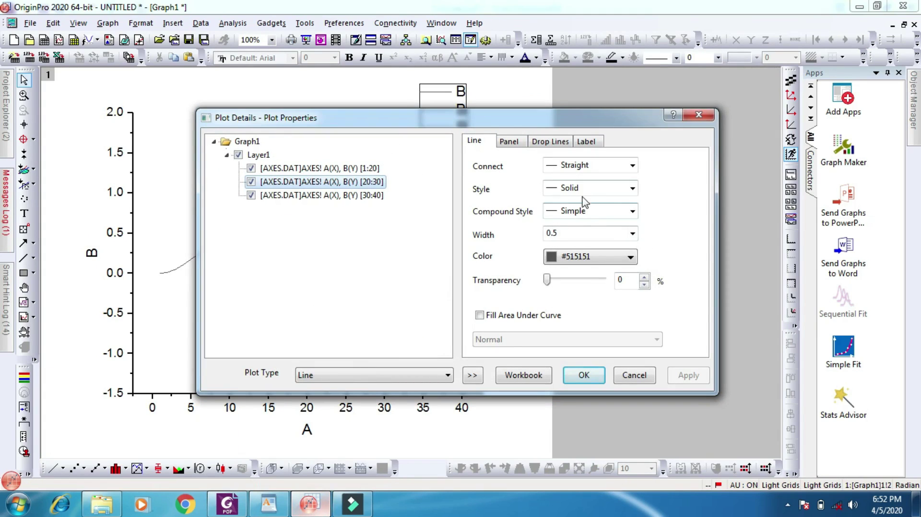
click(633, 188)
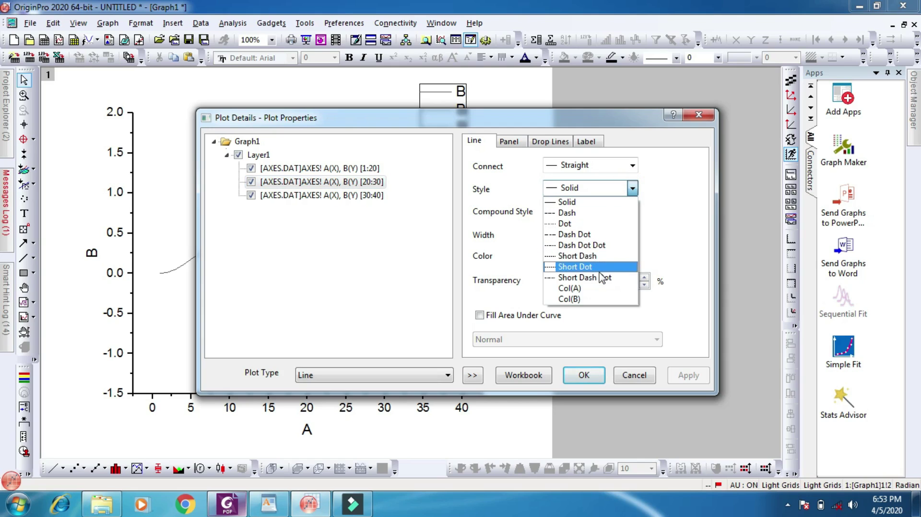
click(594, 256)
click(689, 376)
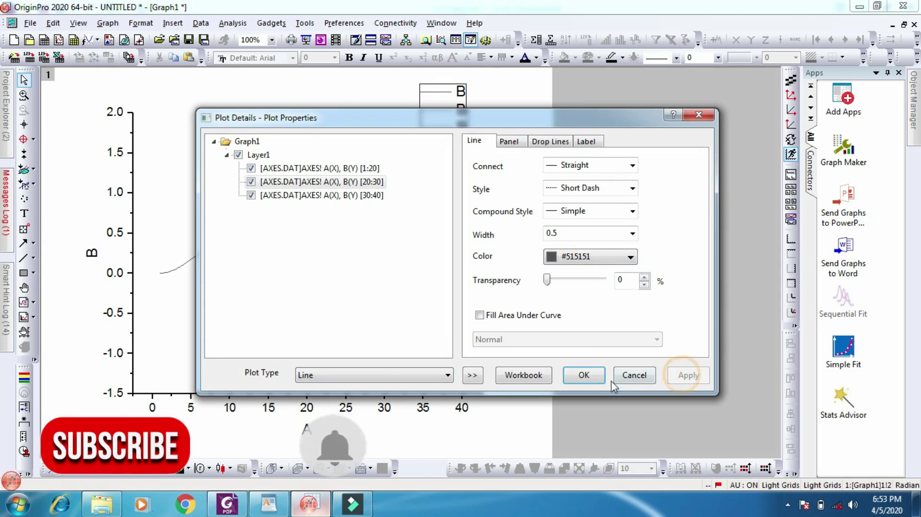
click(584, 375)
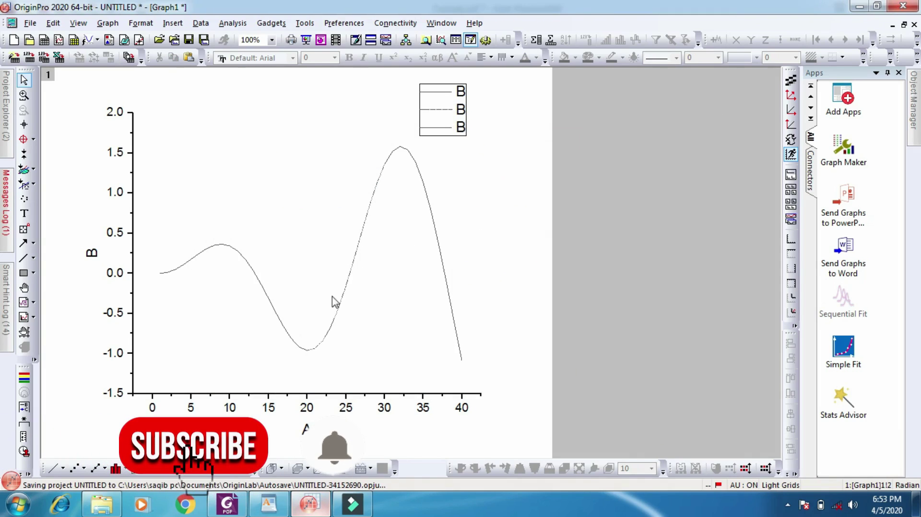
click(283, 327)
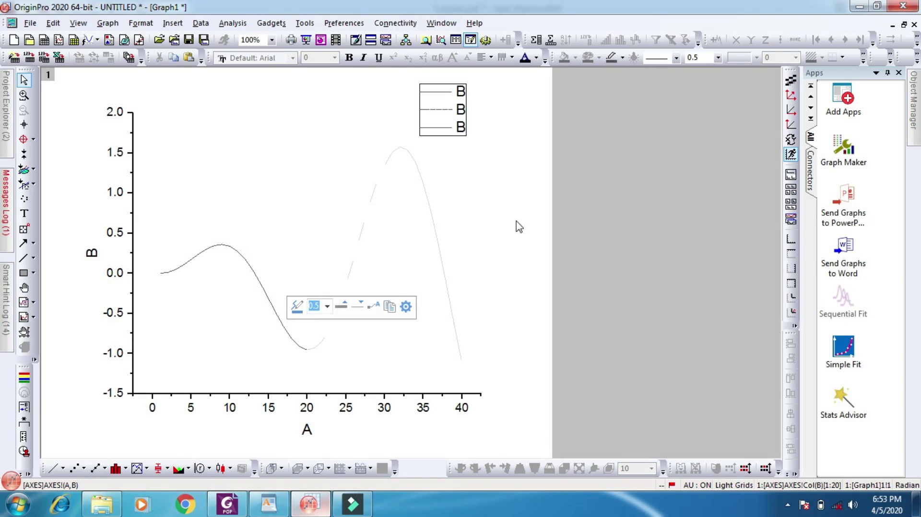
click(604, 213)
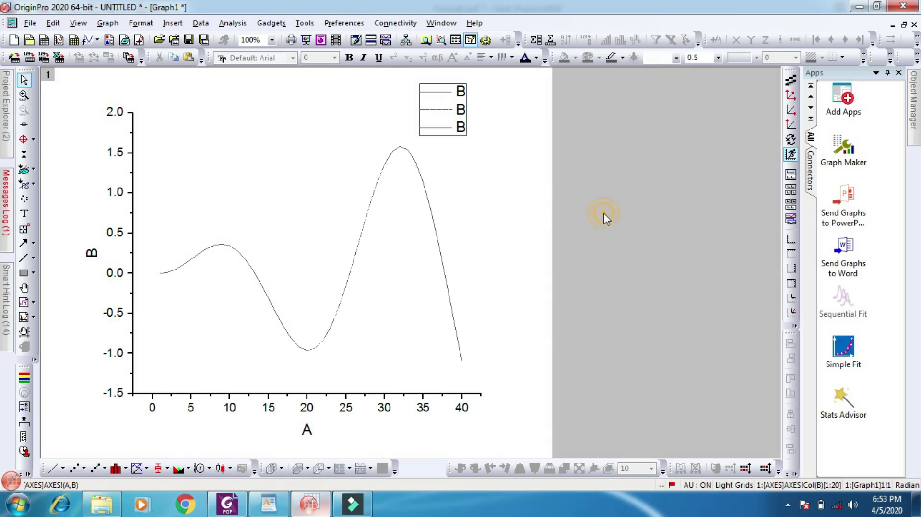
Set the line transparency of the curve's last segment [30:40] to 100% and apply it to the graph
right_click(446, 274)
click(478, 418)
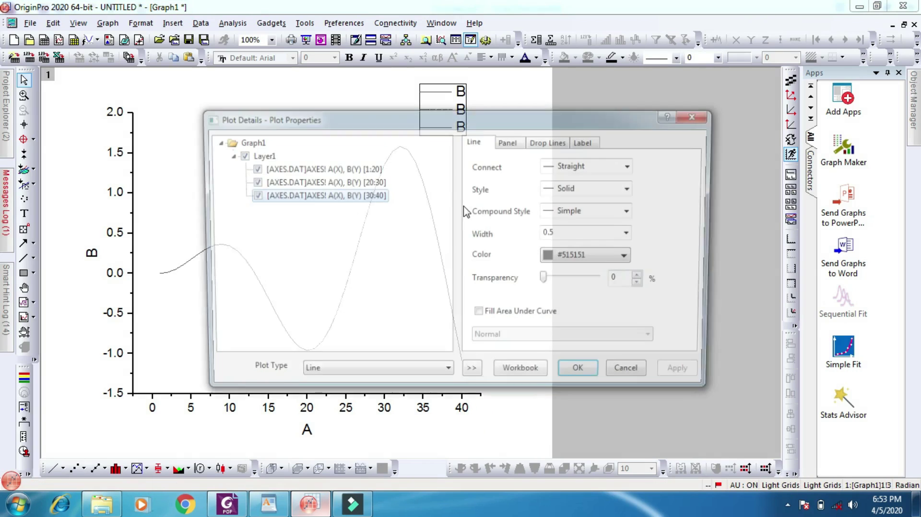
click(633, 189)
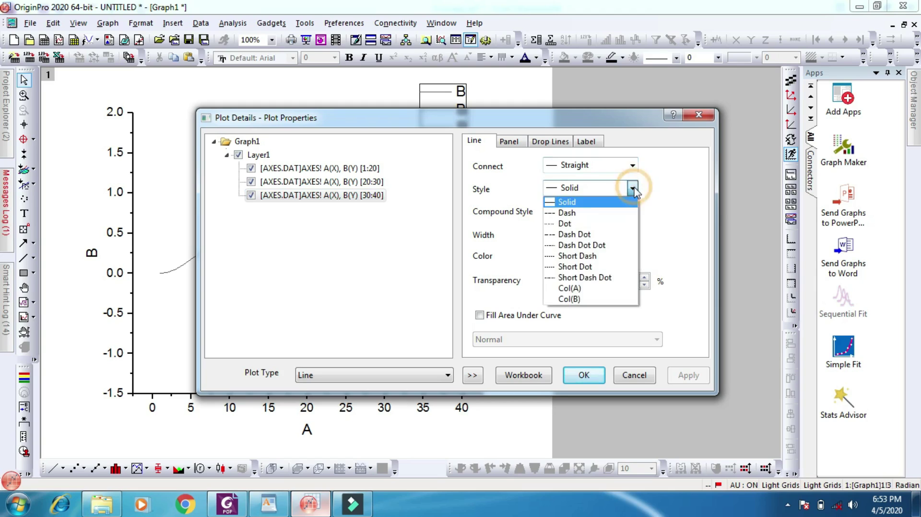
click(633, 189)
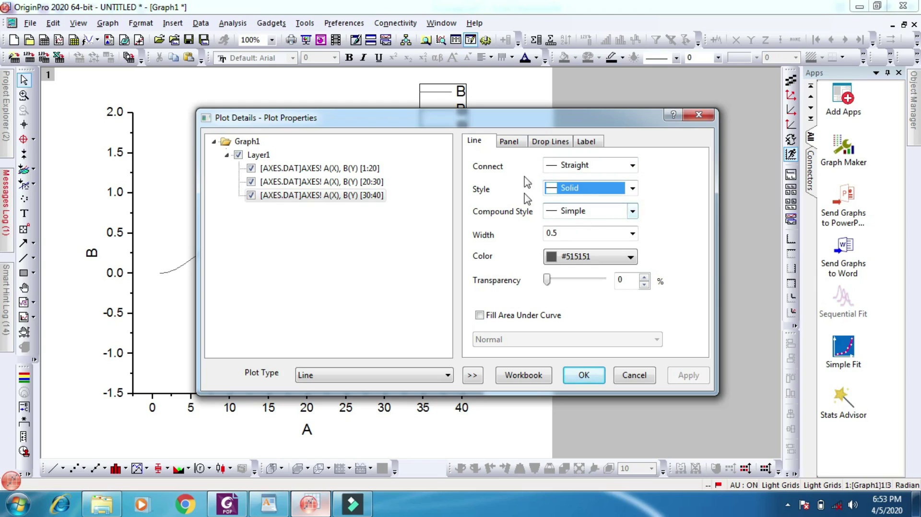
drag(547, 288, 608, 288)
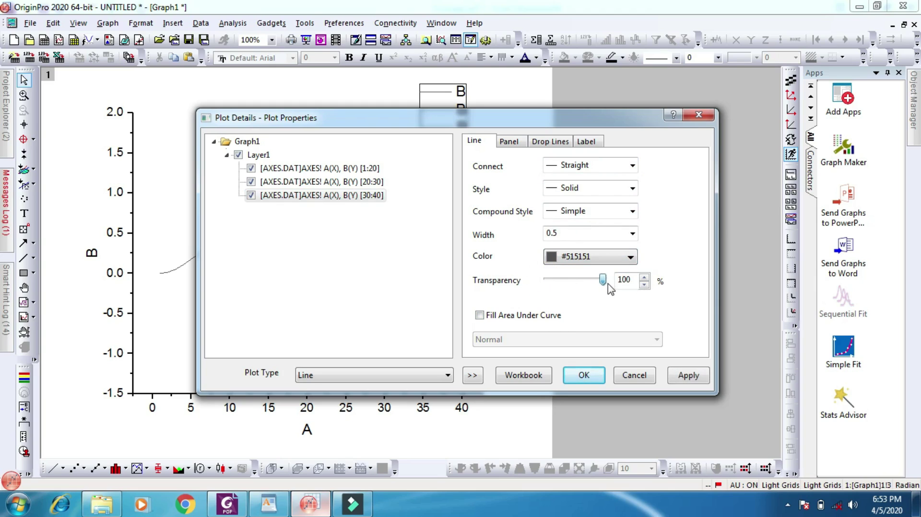
click(689, 375)
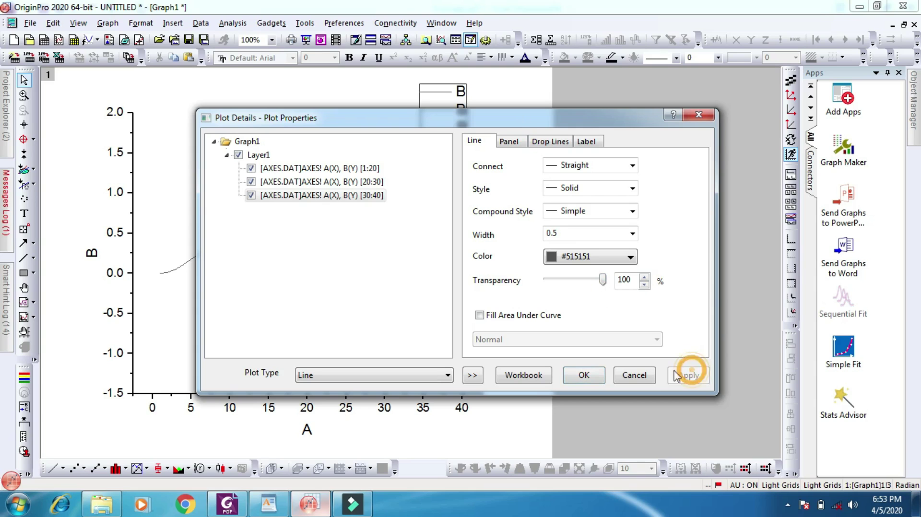
Set the last segment's line transparency back to 0% and apply it
drag(517, 127, 547, 85)
drag(633, 241, 577, 242)
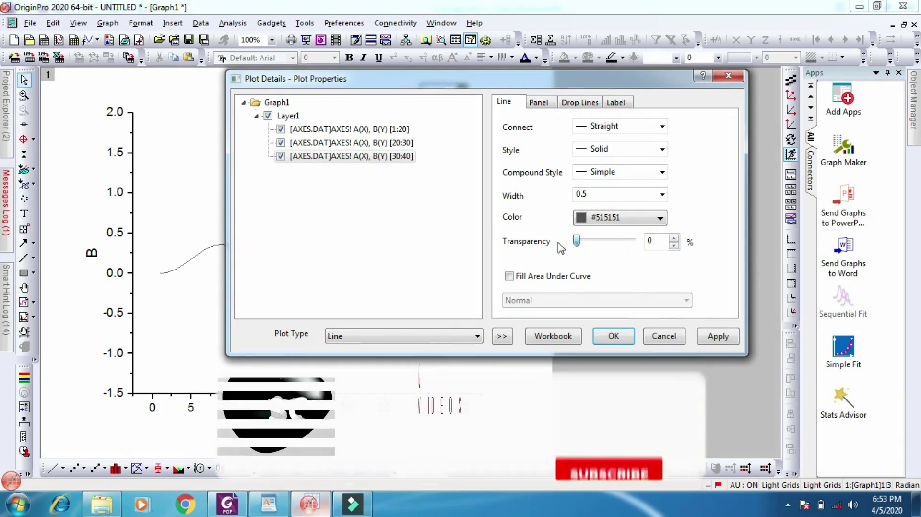
click(714, 339)
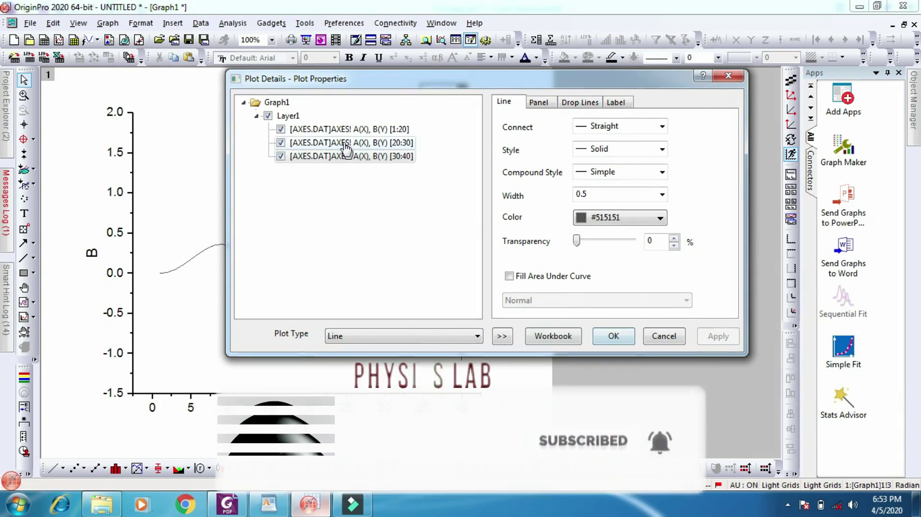
Set the line width of the curve's first segment [1:20] to 4 and apply it to the graph
click(347, 129)
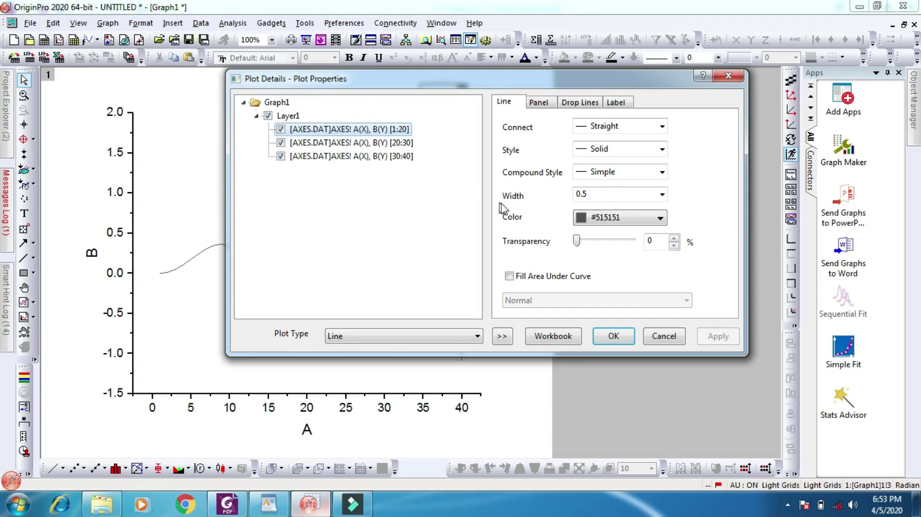
click(662, 194)
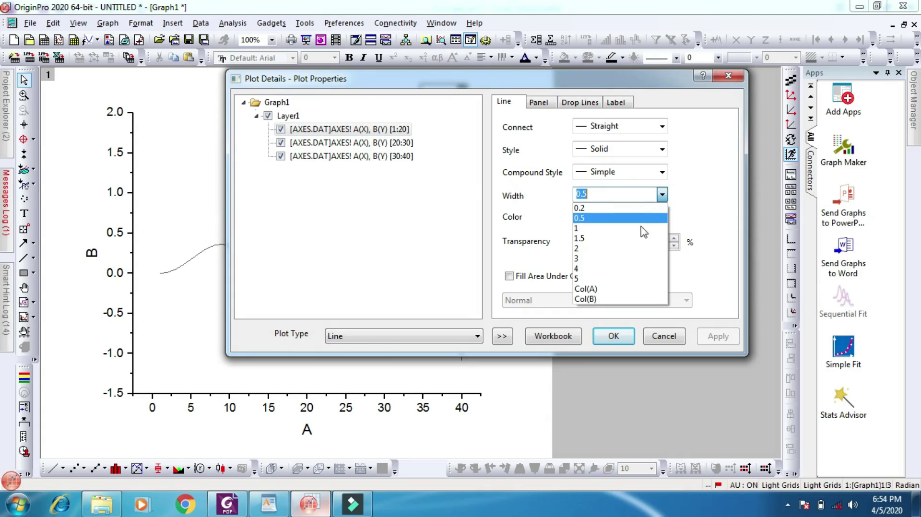
click(627, 269)
click(715, 336)
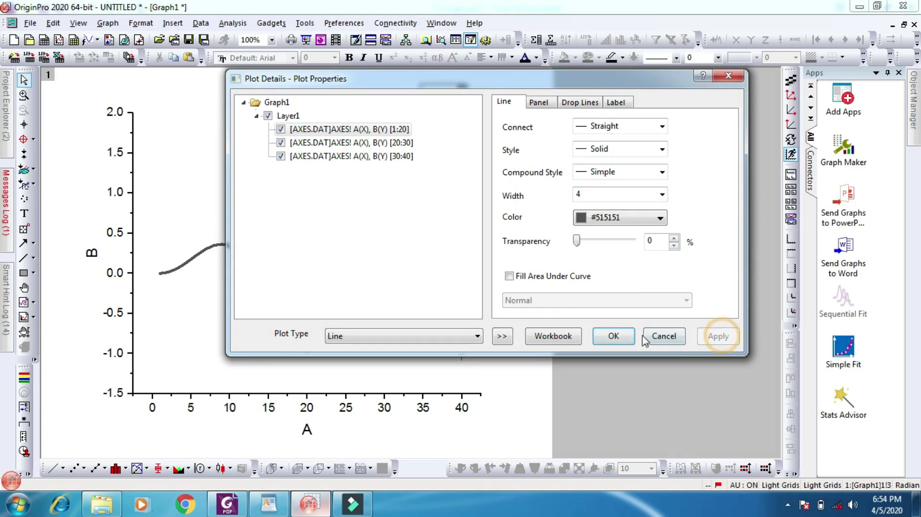
click(610, 335)
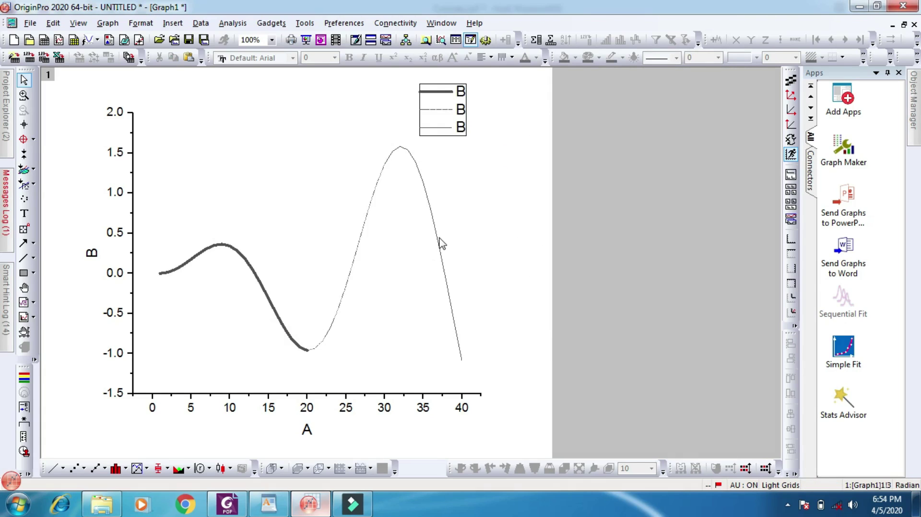
Set the line width of the curve's last segment [30:40] to 4 and apply it to the graph
right_click(438, 244)
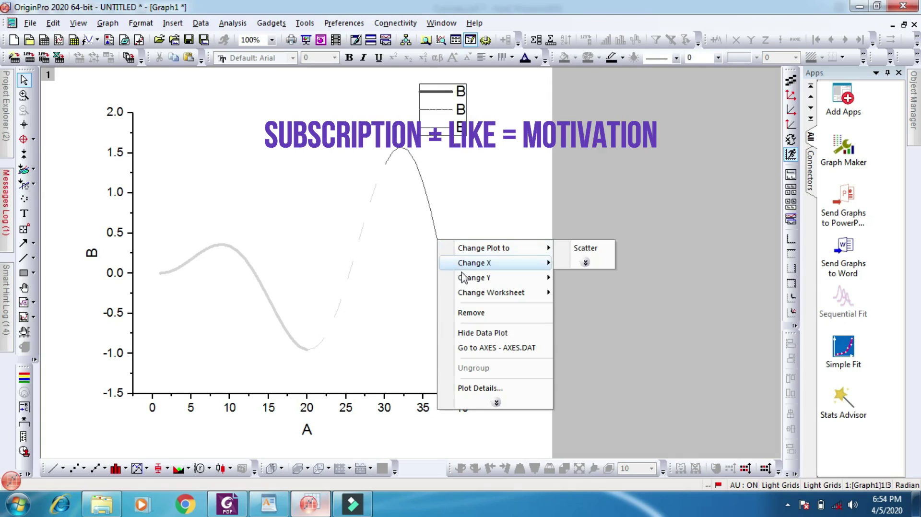
click(470, 387)
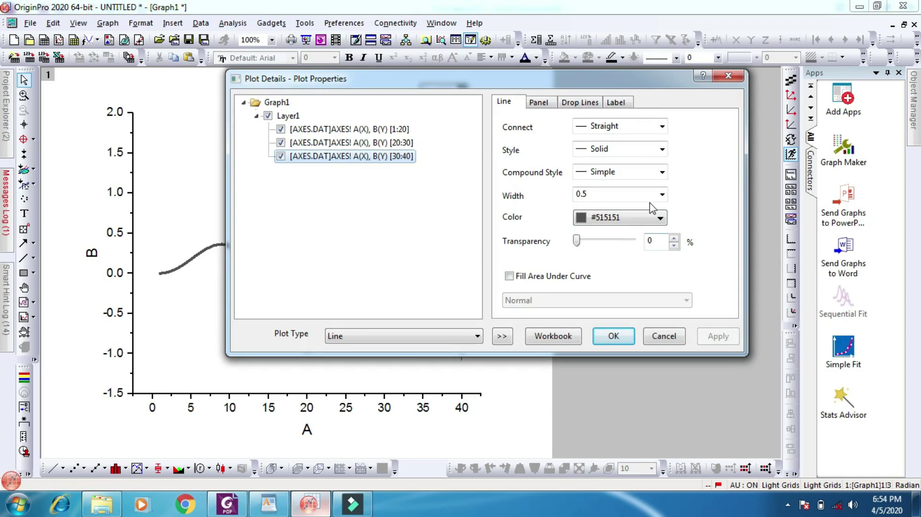
click(663, 194)
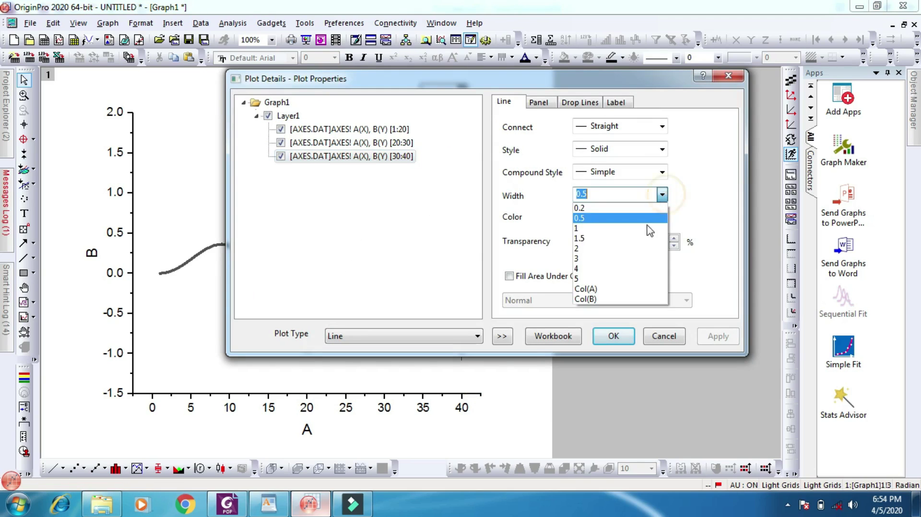
click(631, 269)
click(718, 336)
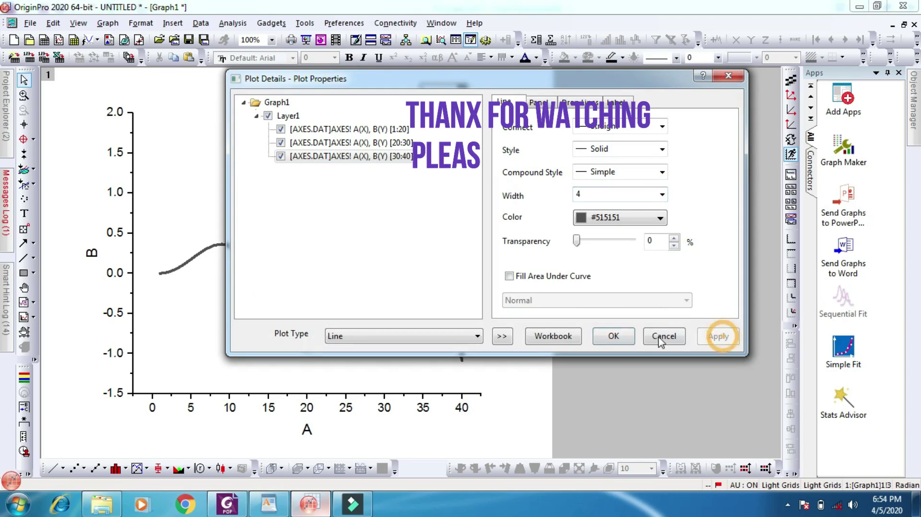
click(614, 336)
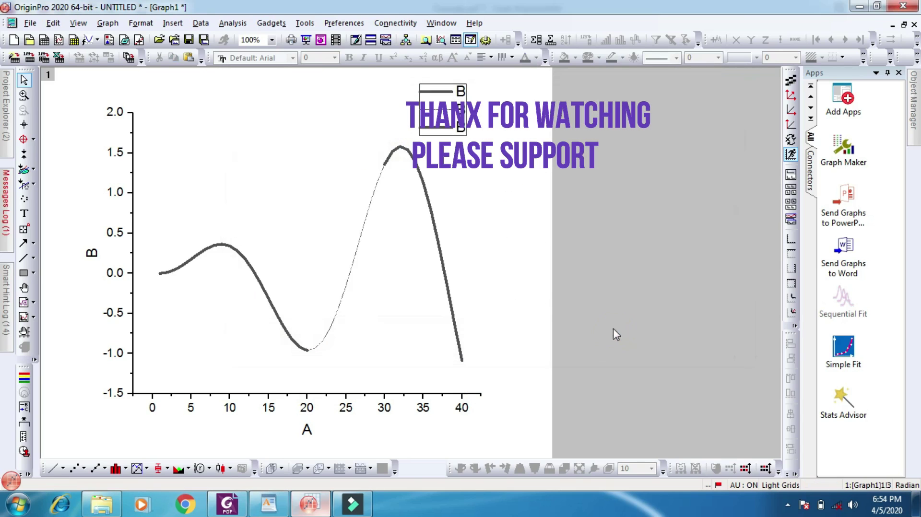
Set the line width of the curve's dashed middle segment [20:30] to 2 and apply it to the graph
right_click(363, 235)
click(411, 372)
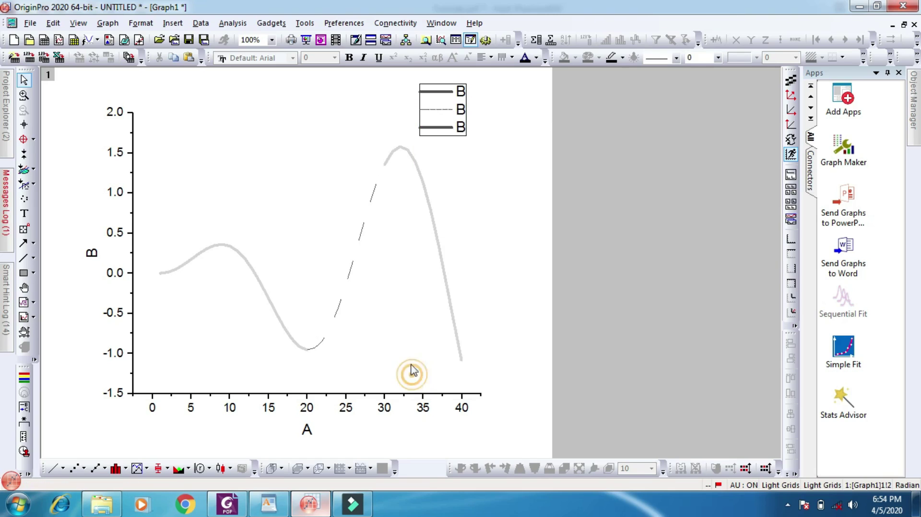
click(662, 194)
click(628, 249)
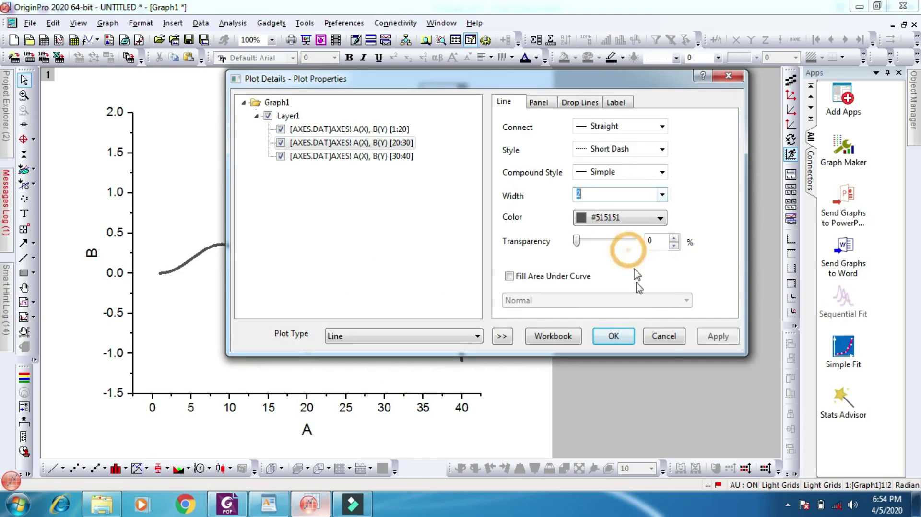
click(715, 336)
click(612, 336)
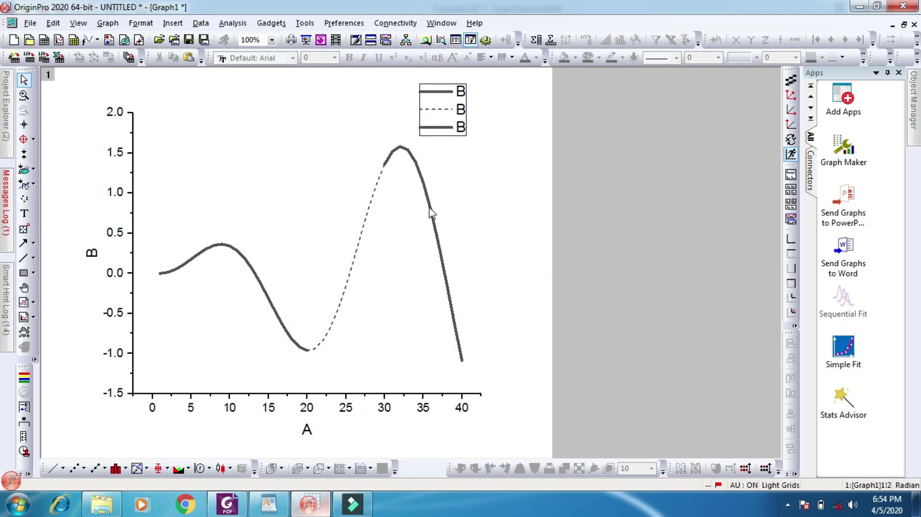